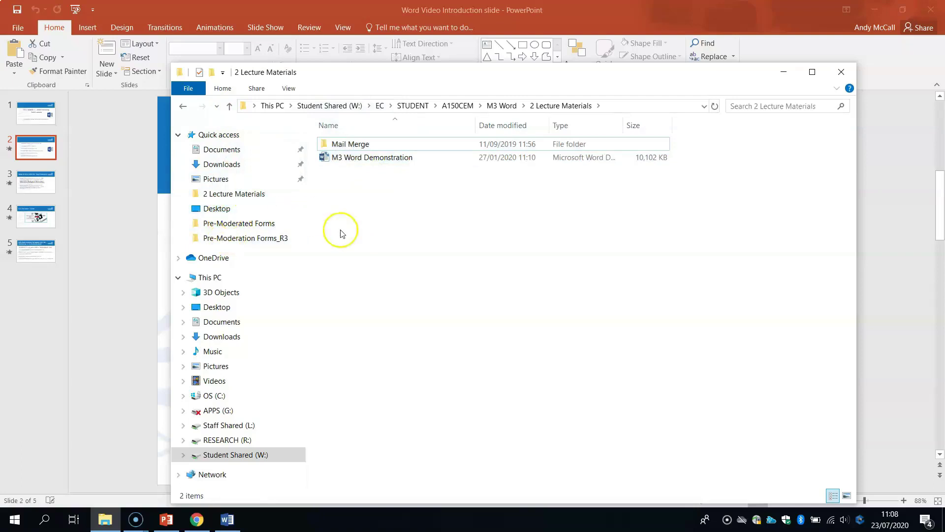
Switch from the course folders to the M3 Word Demonstration document in Word
click(414, 429)
click(428, 344)
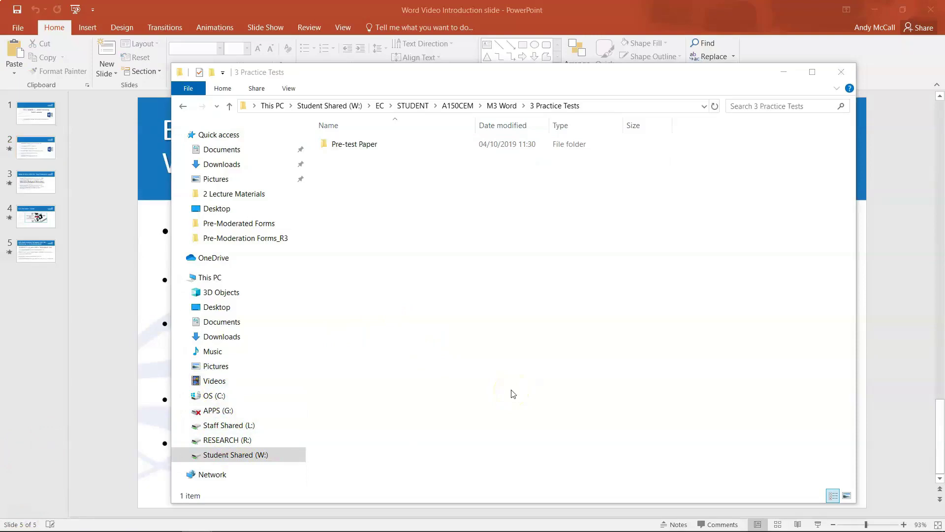
key(alt+Tab)
key(alt+Tab)
key(alt+Tab)
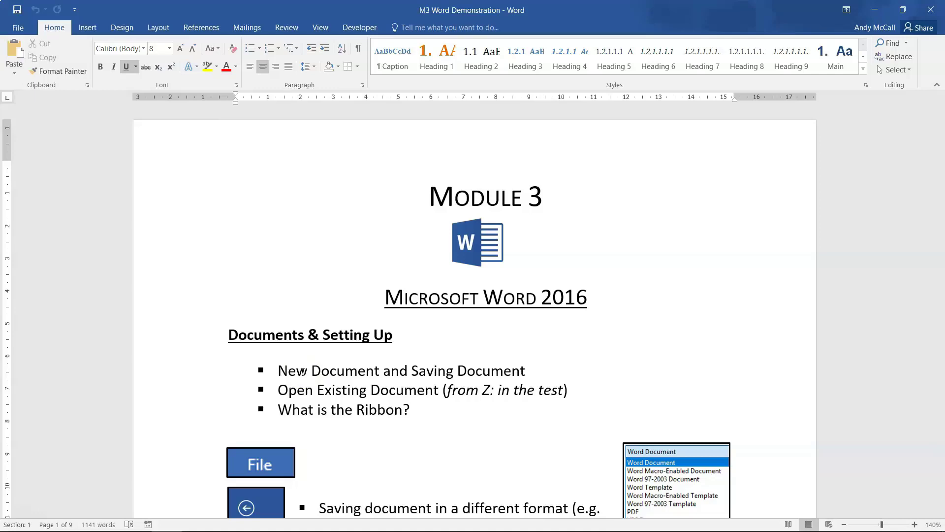
Create a new blank document
click(17, 28)
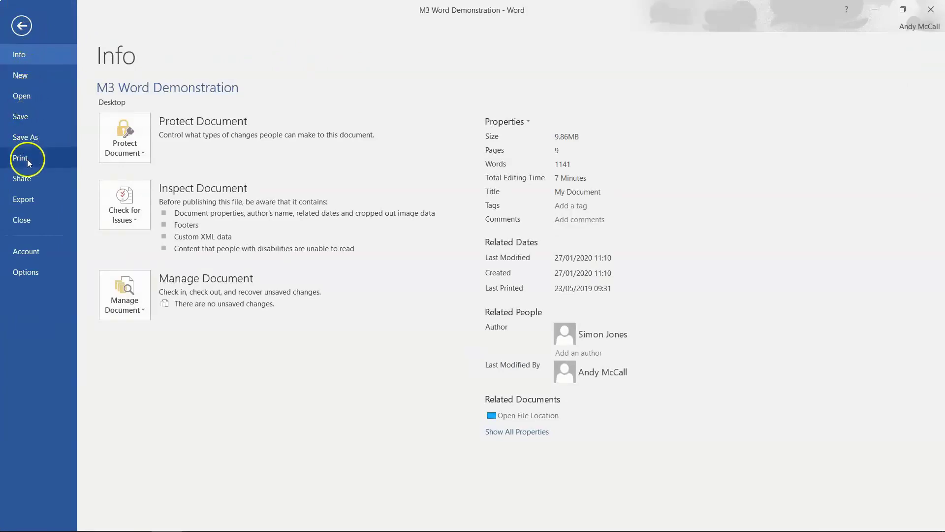
click(31, 79)
click(125, 198)
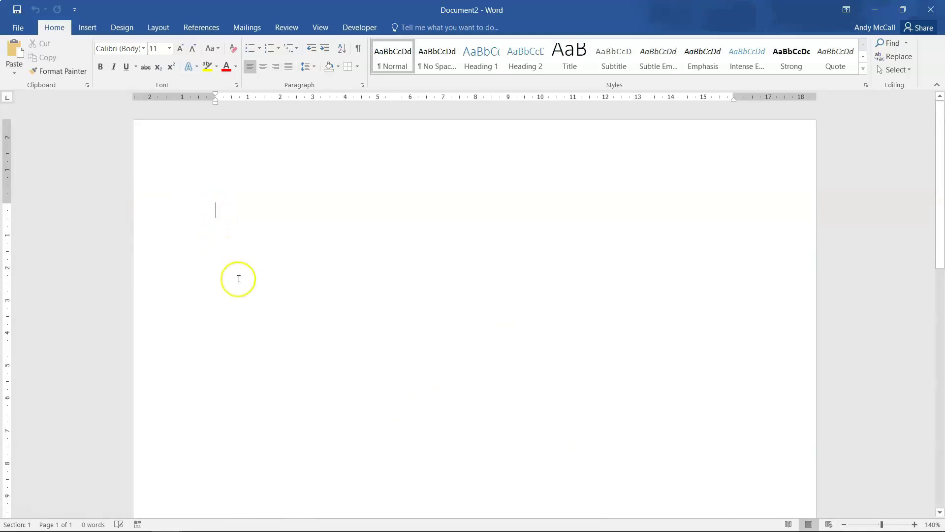
Enter the text "Hello text" on the first line of the blank document
text(Hee)
key(BackSpace)
text(l)
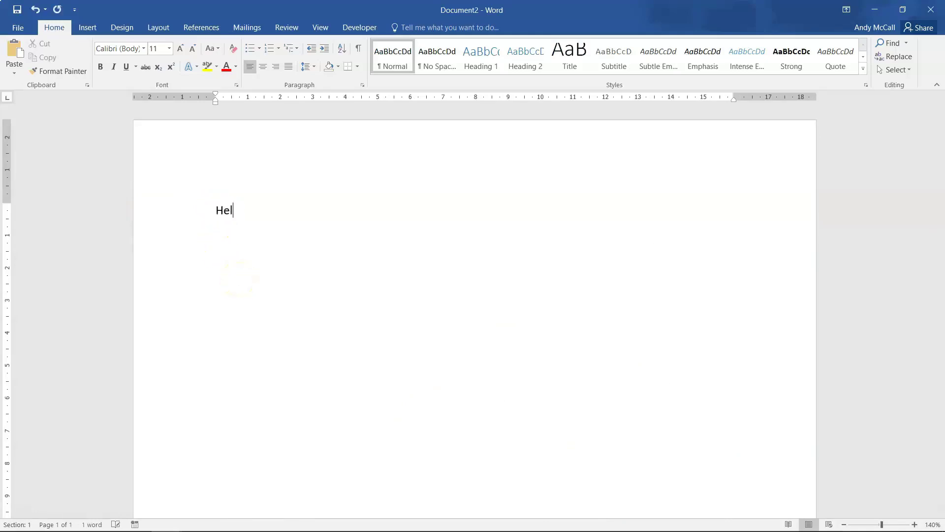
text(lo text)
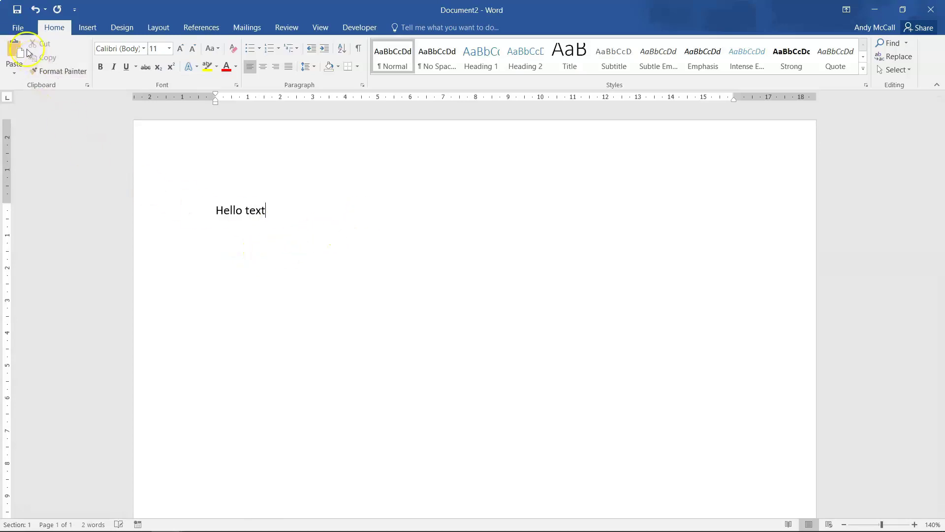
Start saving the new document to a browsed location under the file name "Our first document"
click(18, 28)
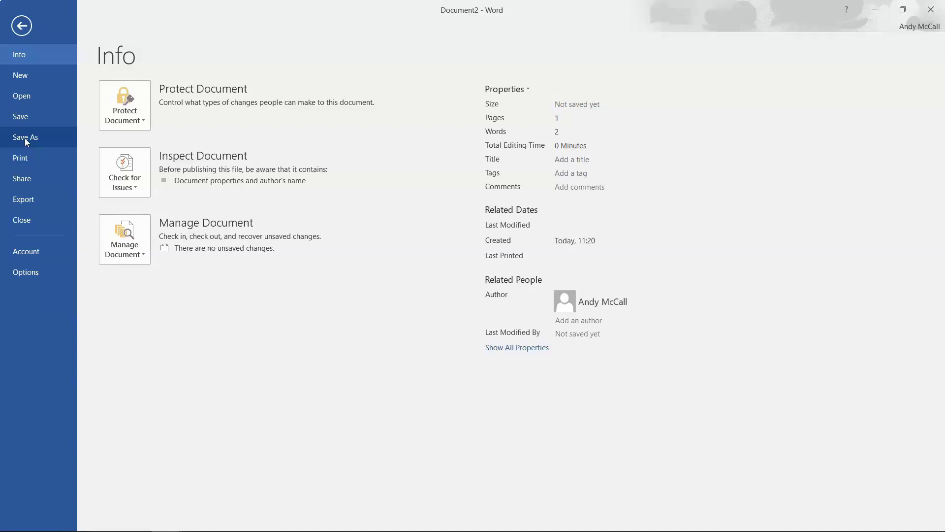
click(25, 138)
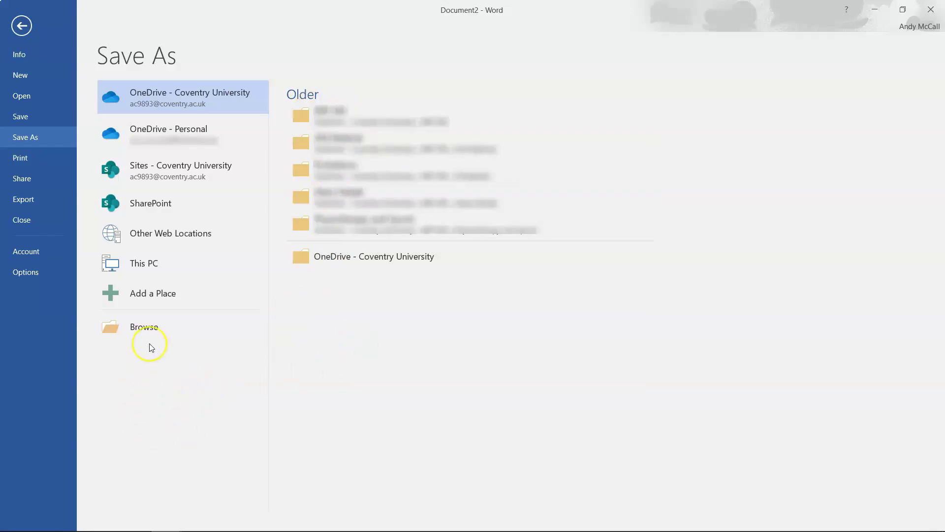
click(151, 331)
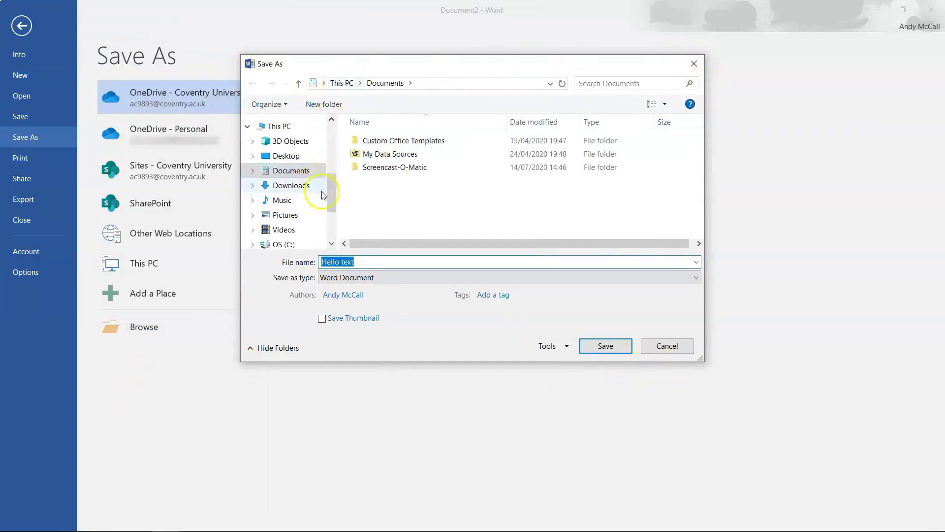
click(366, 261)
drag(367, 262, 283, 261)
text(Ou)
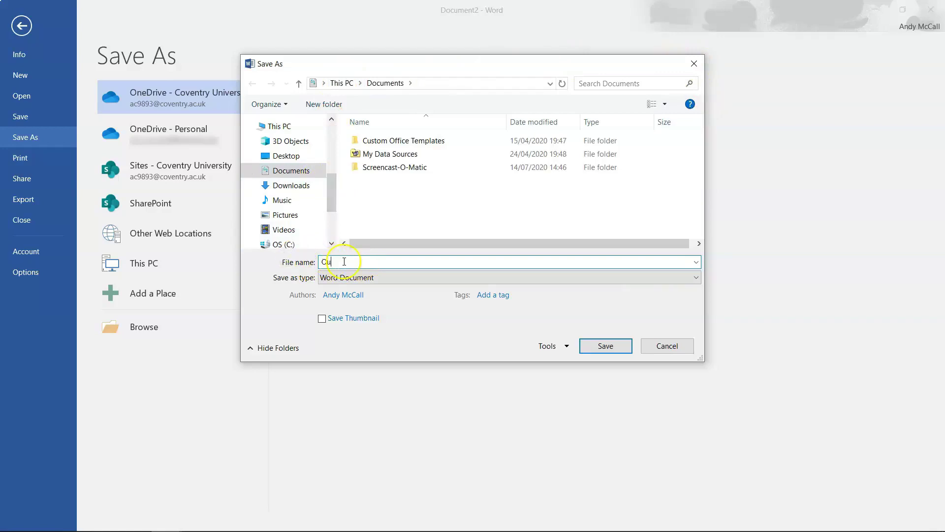
text(r first document)
Replace the word "first" in the file name with "1st" so it reads "Our 1st document"
drag(330, 188, 331, 211)
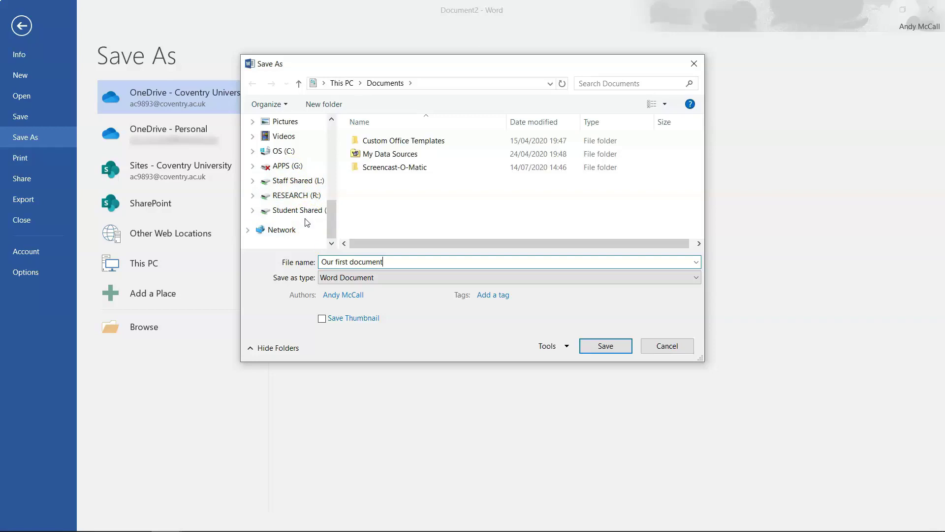
drag(407, 262, 320, 262)
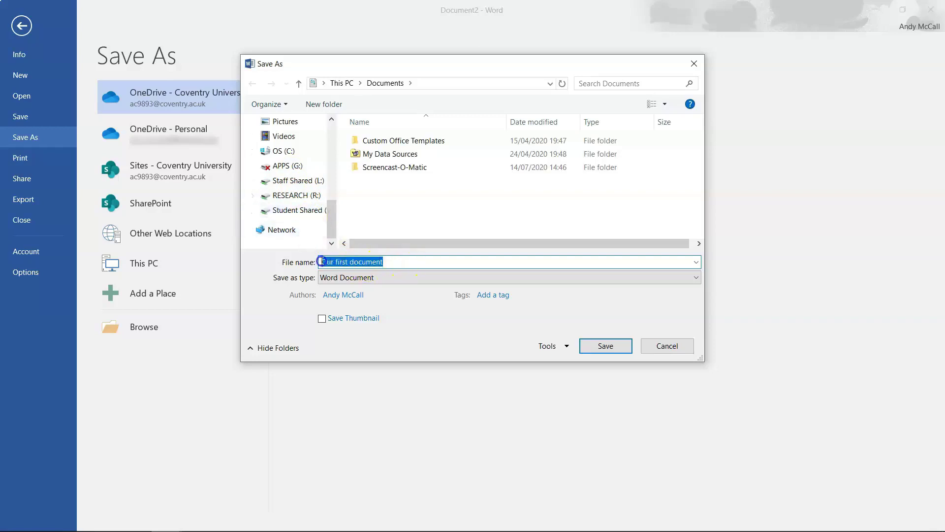
click(405, 262)
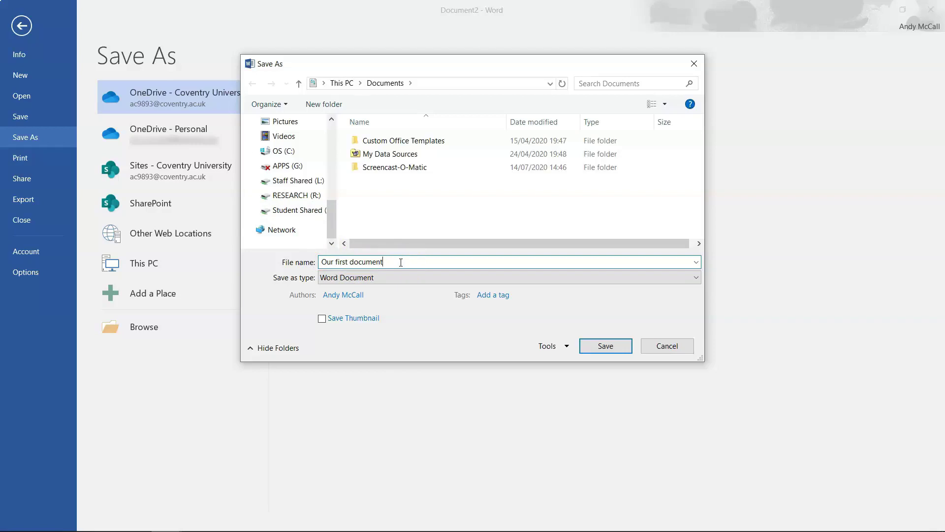
mouse_move(394, 262)
mouse_down()
mouse_move(315, 268)
mouse_move(394, 262)
mouse_up()
click(394, 264)
click(349, 262)
double_click(349, 263)
text(1st)
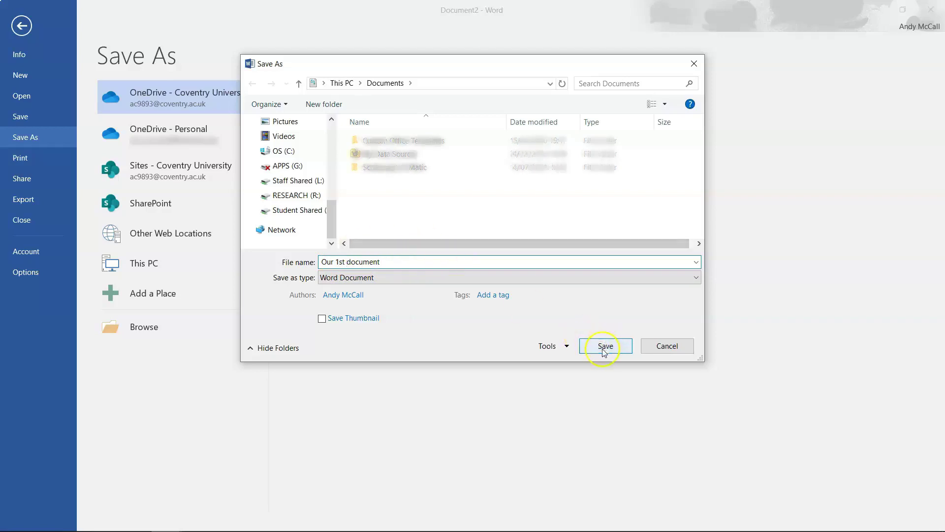
Choose the Desktop as the destination folder and save the document there
drag(332, 209, 330, 126)
click(289, 207)
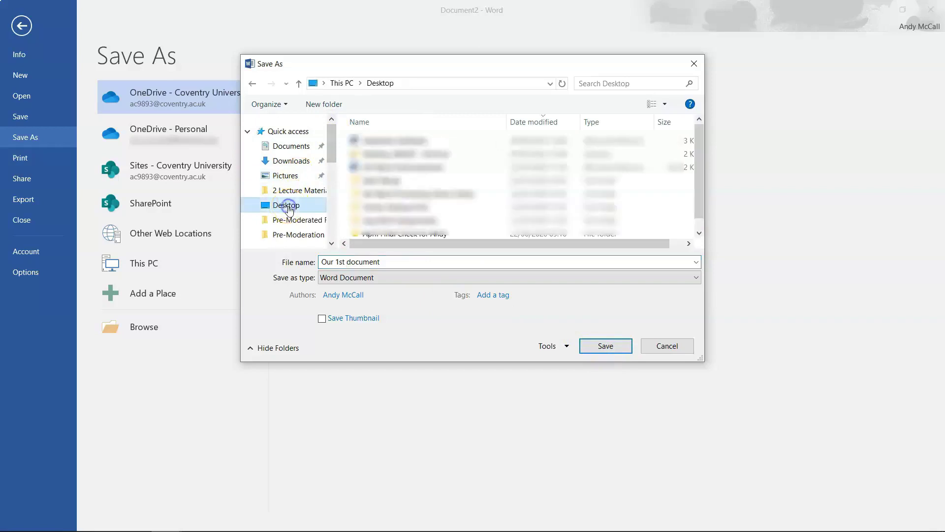
click(606, 346)
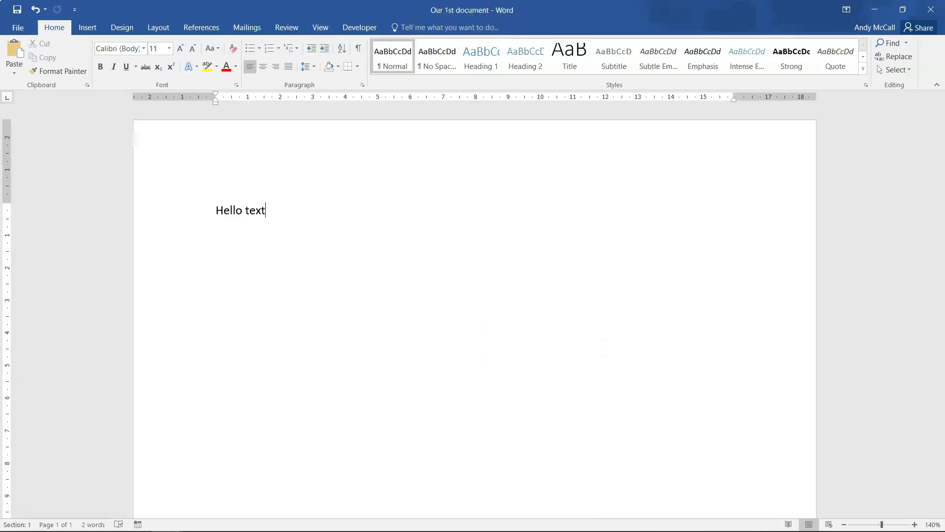
Examine the file formats offered for saving a copy of the document, such as PDF, and leave without saving
click(15, 28)
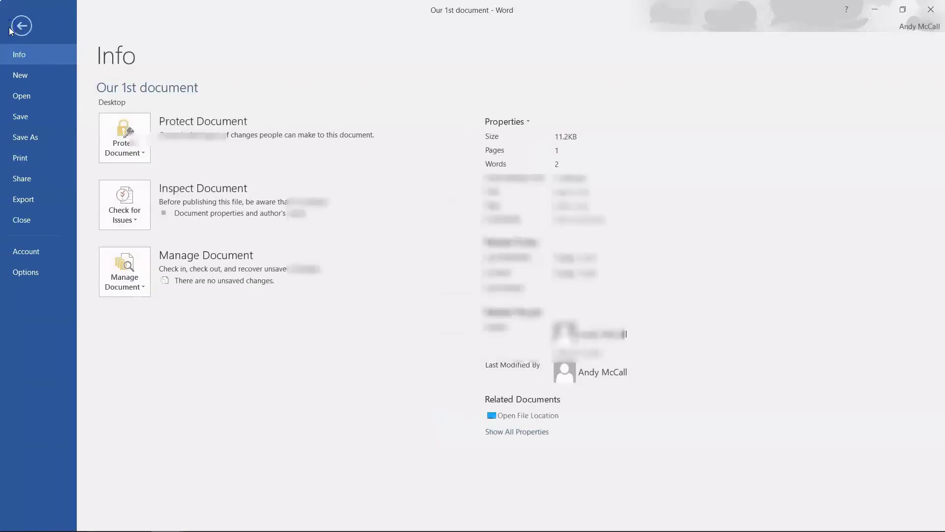
click(31, 137)
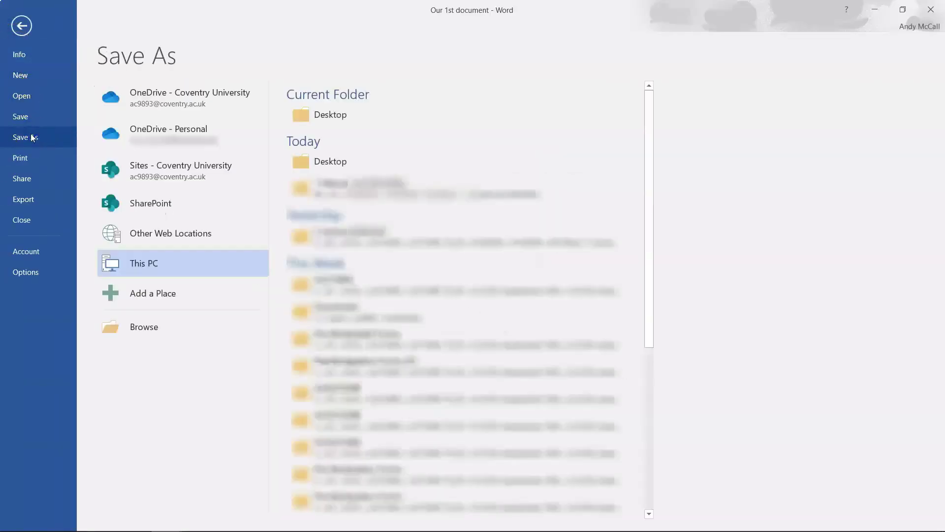
click(132, 321)
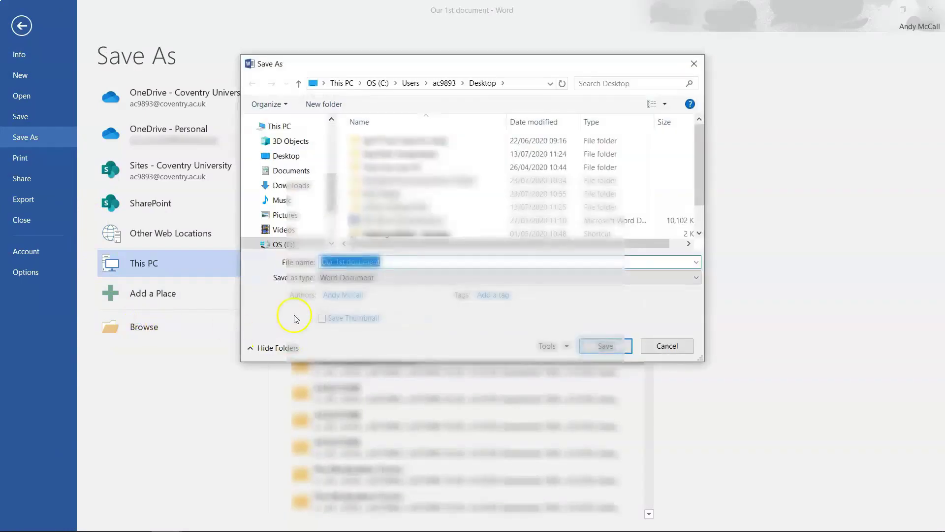
click(677, 277)
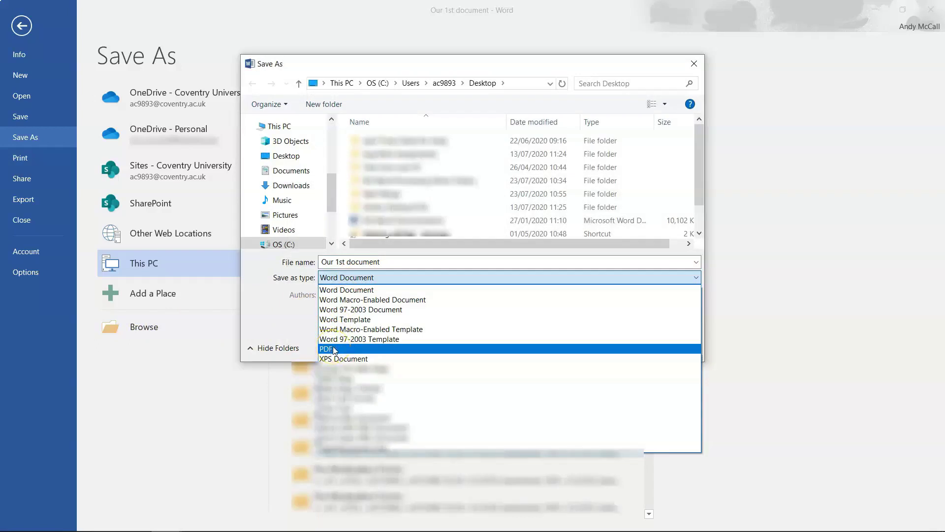
click(362, 351)
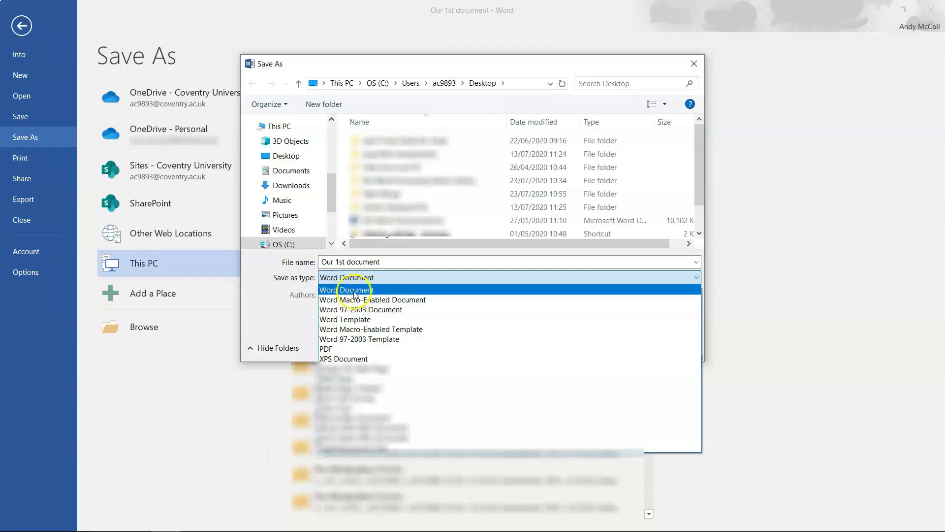
click(263, 300)
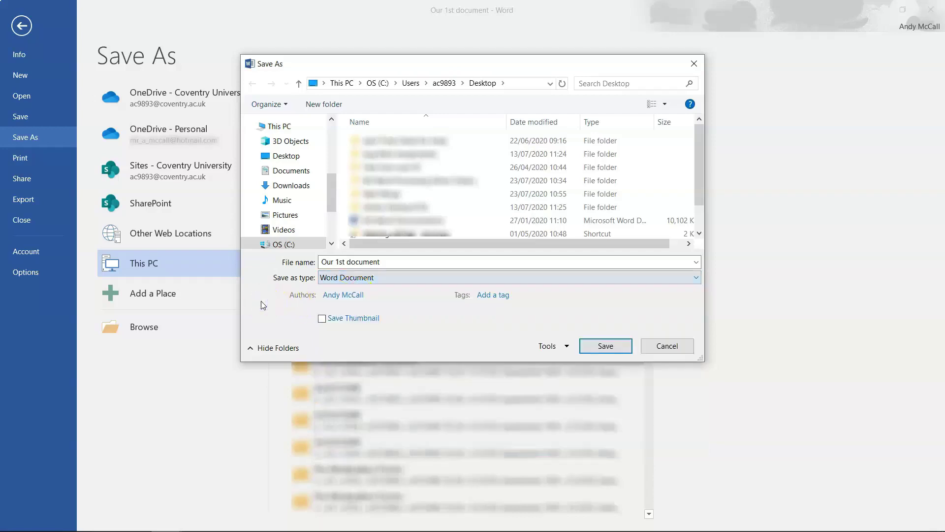
click(279, 302)
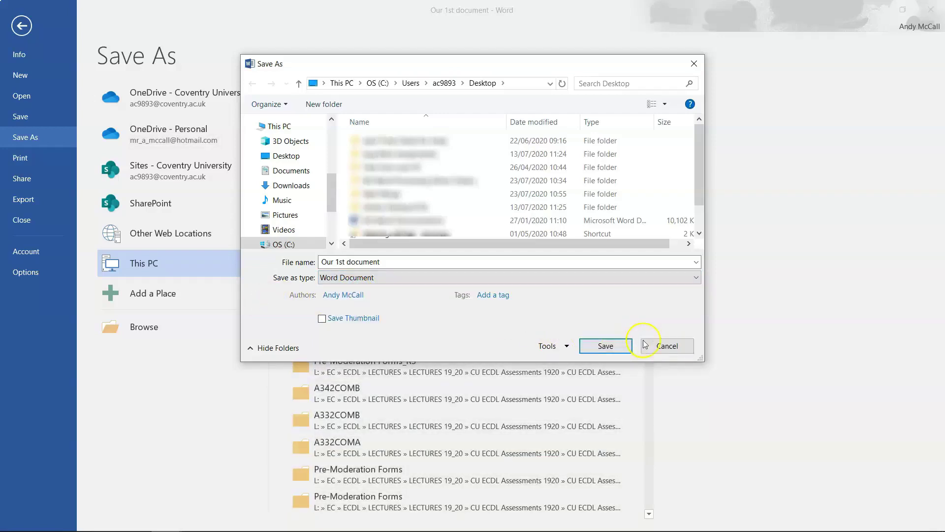
click(665, 345)
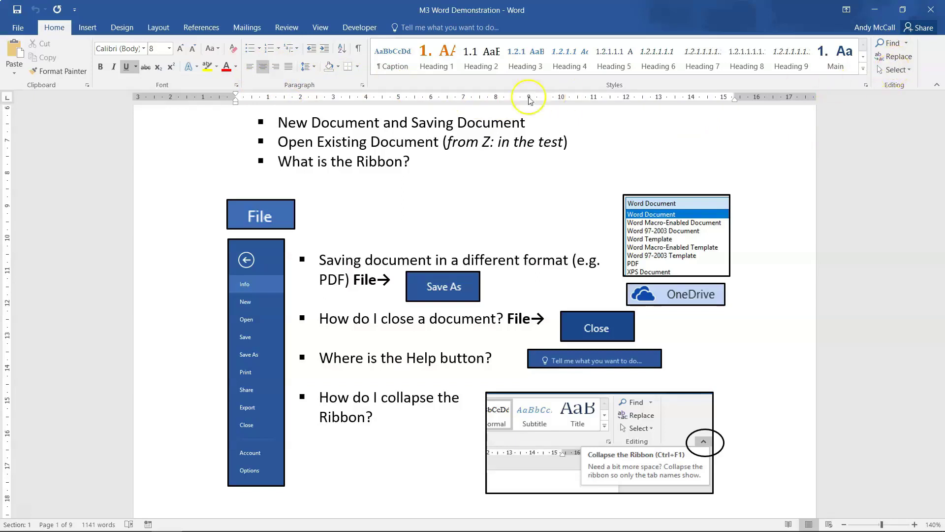
Examine the Insert, Design, References and Developer ribbon commands and the file options of the M3 Word Demonstration document
click(88, 28)
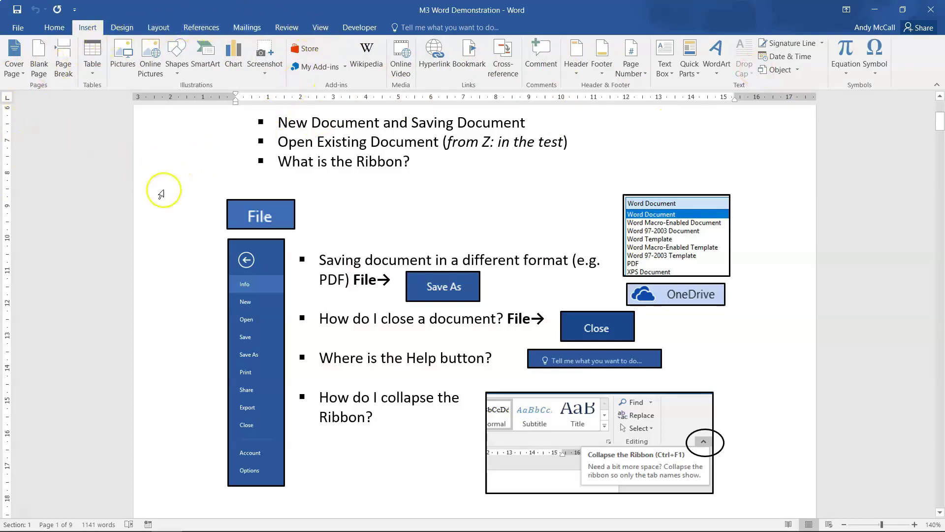
click(122, 28)
click(191, 30)
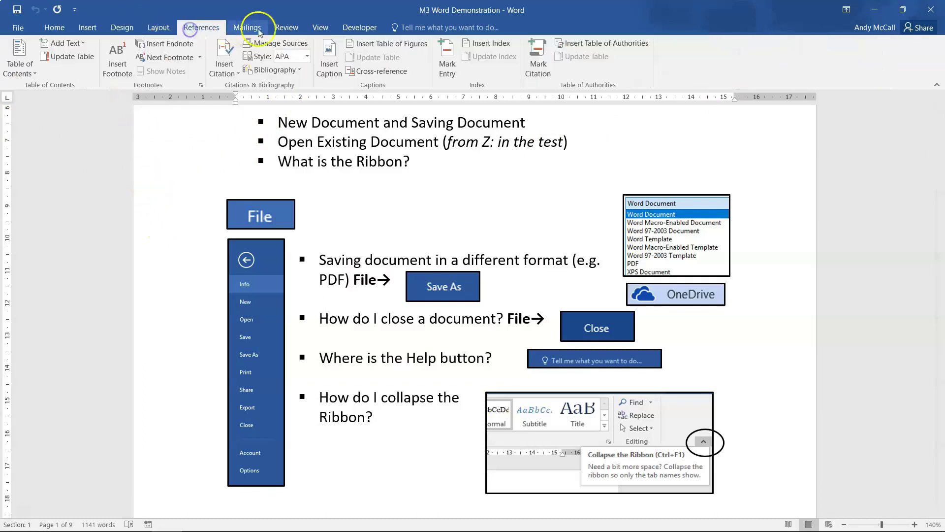
click(355, 29)
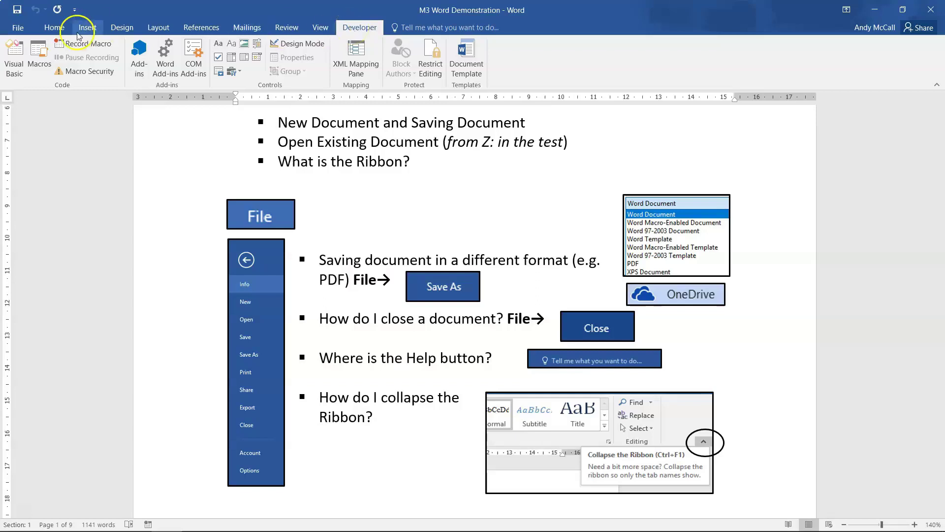
click(123, 30)
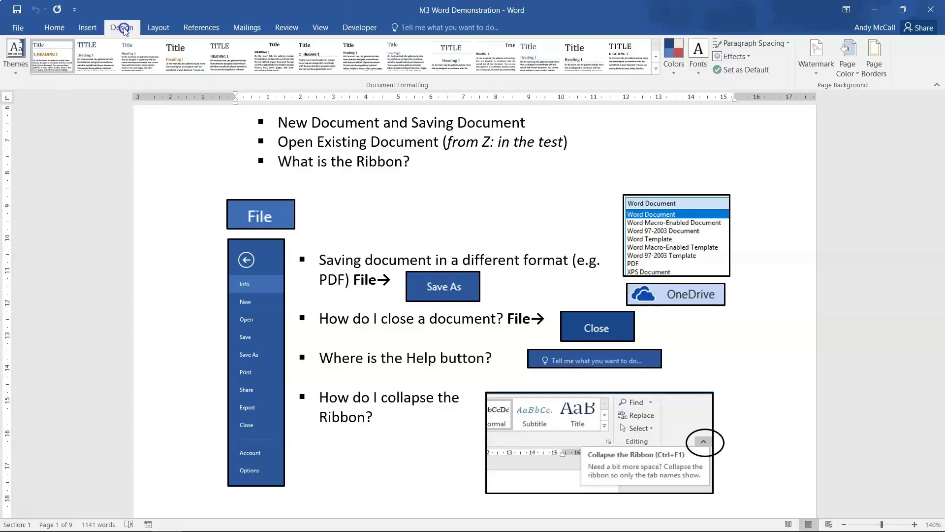
click(187, 30)
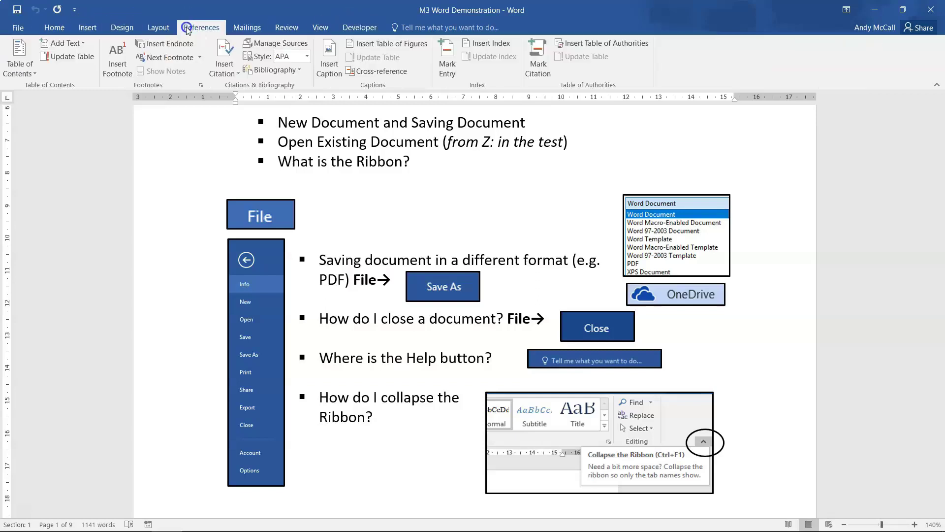
click(367, 29)
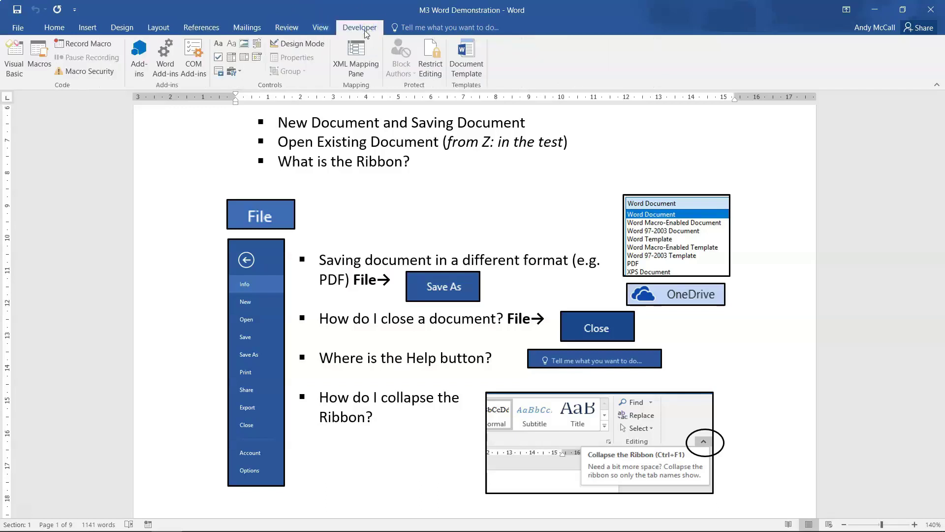
click(52, 30)
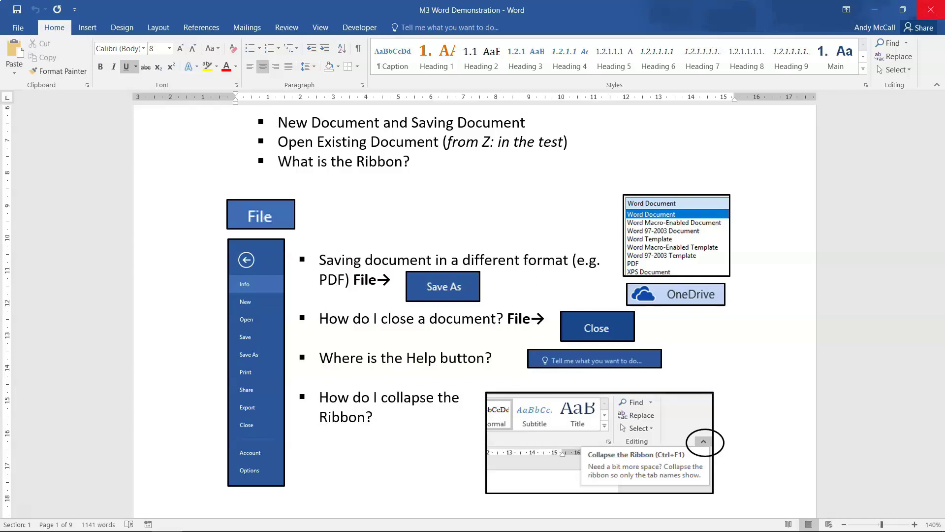
click(19, 28)
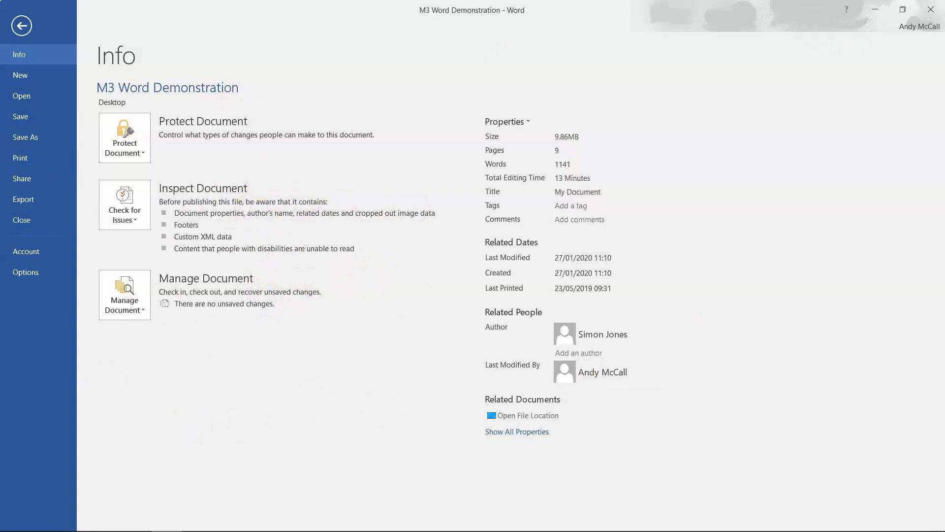
click(20, 36)
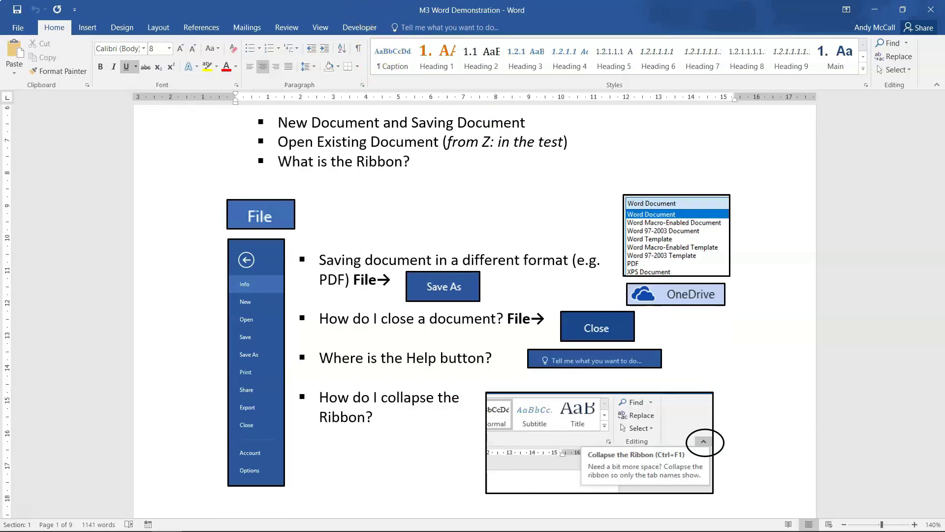
Search the Tell Me help for "bold", then clear the query and return to the "What is the Ribbon?" line
click(411, 27)
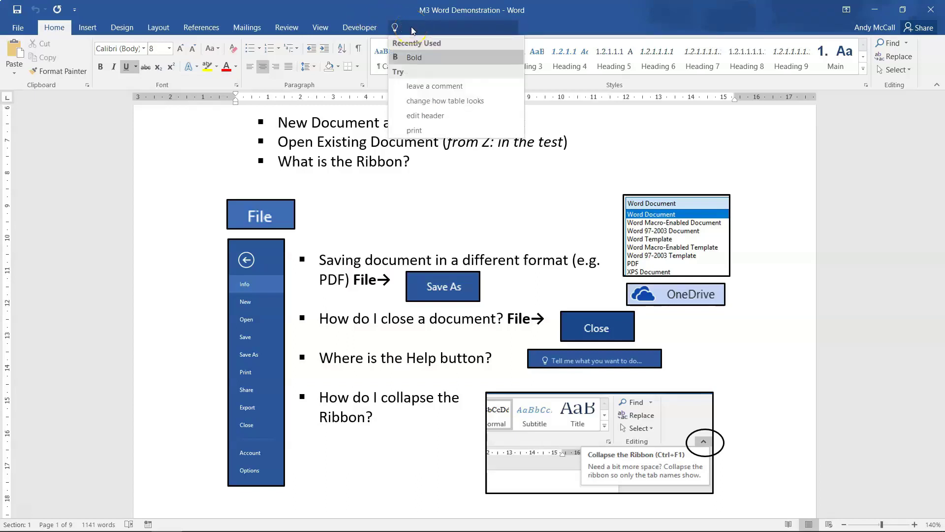
text(bold)
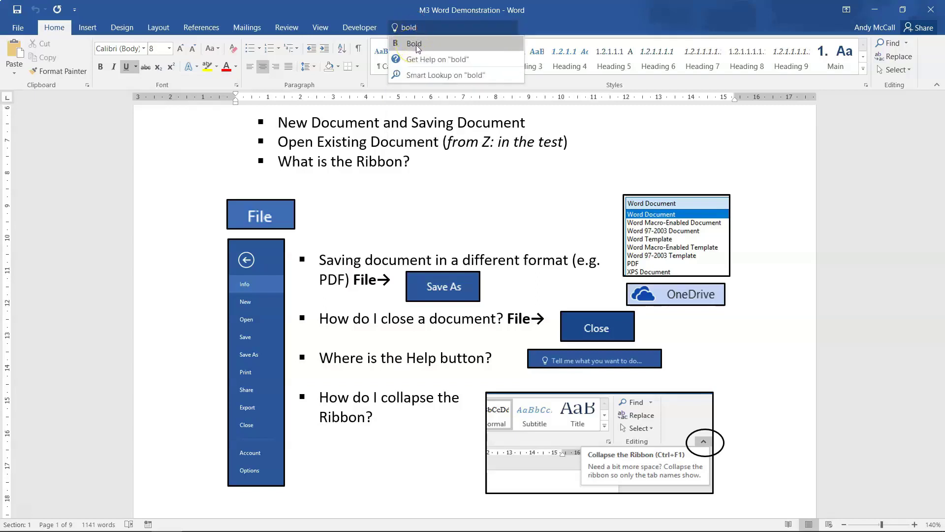
key(BackSpace)
key(BackSpace)
key(BackSpace)
key(BackSpace)
click(391, 204)
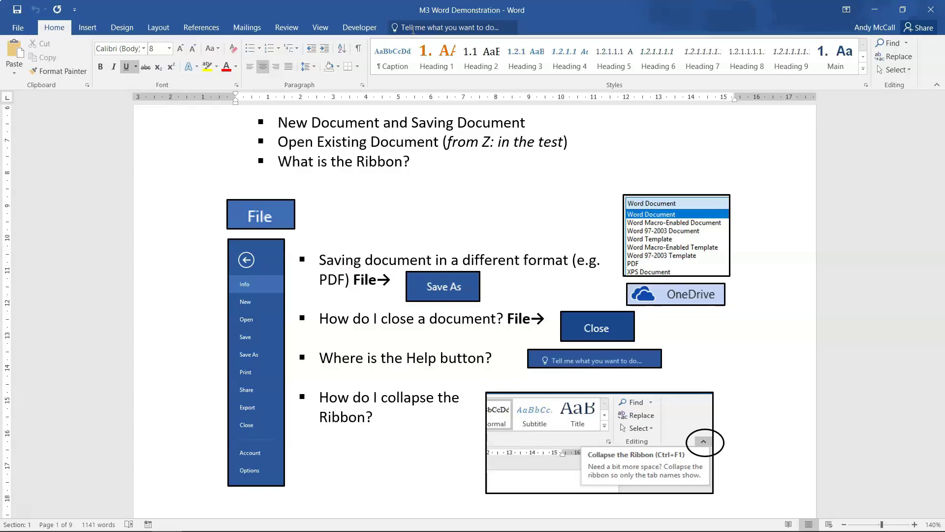
click(386, 169)
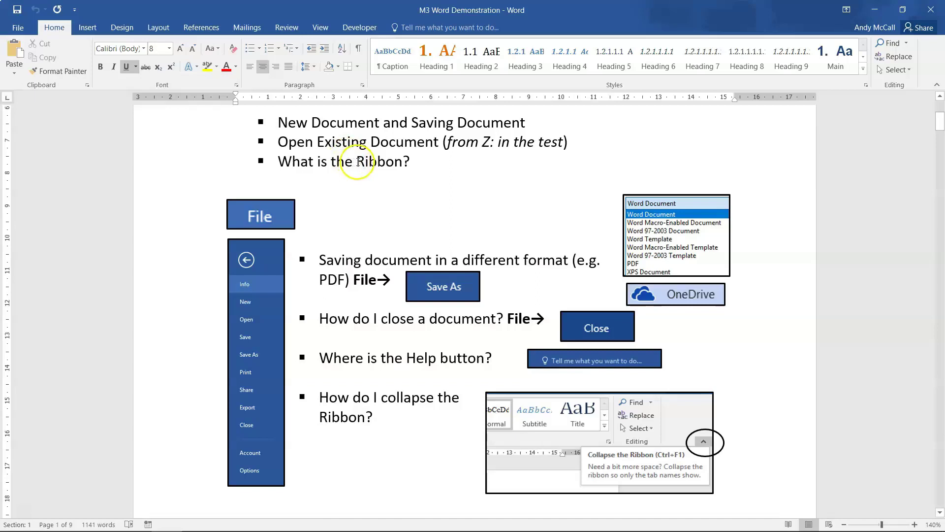
click(377, 161)
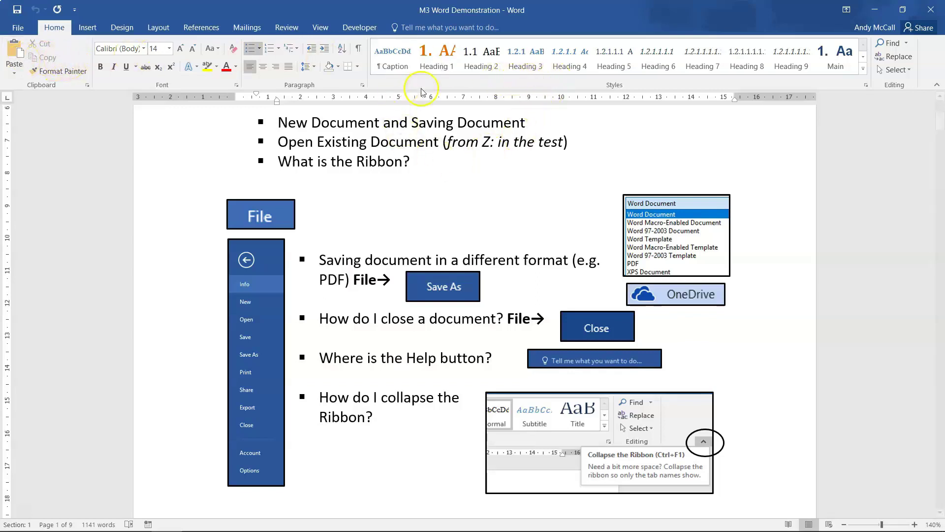
Collapse and restore the ribbon twice, the second time restoring it with the Show Tabs and Commands display option
click(937, 87)
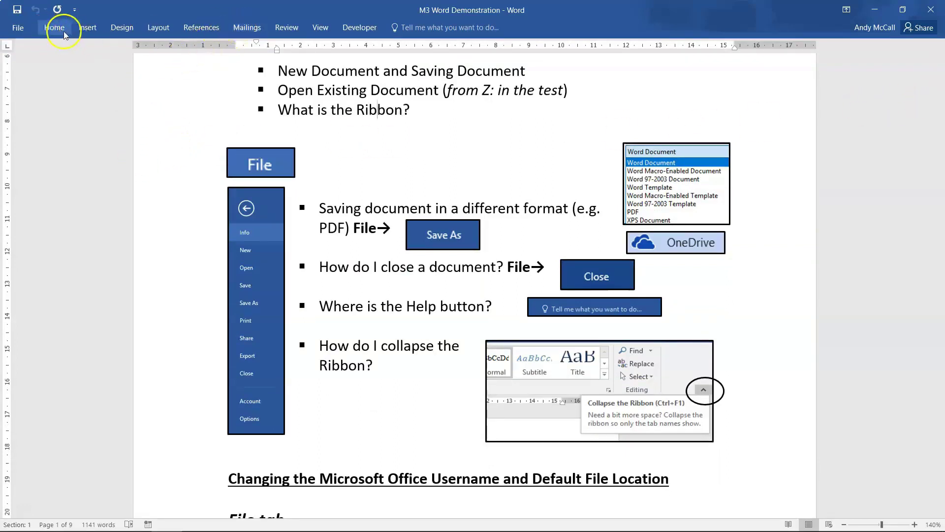
double_click(52, 28)
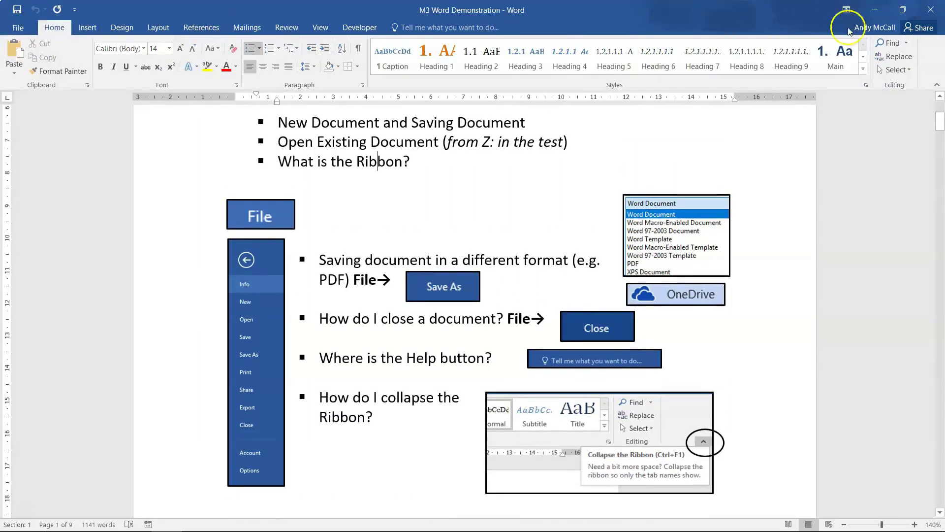
click(937, 84)
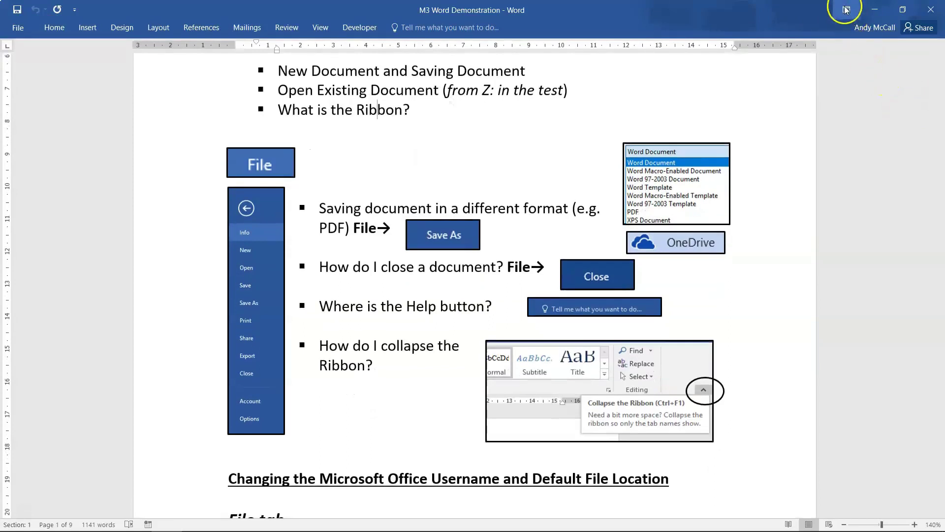
click(846, 9)
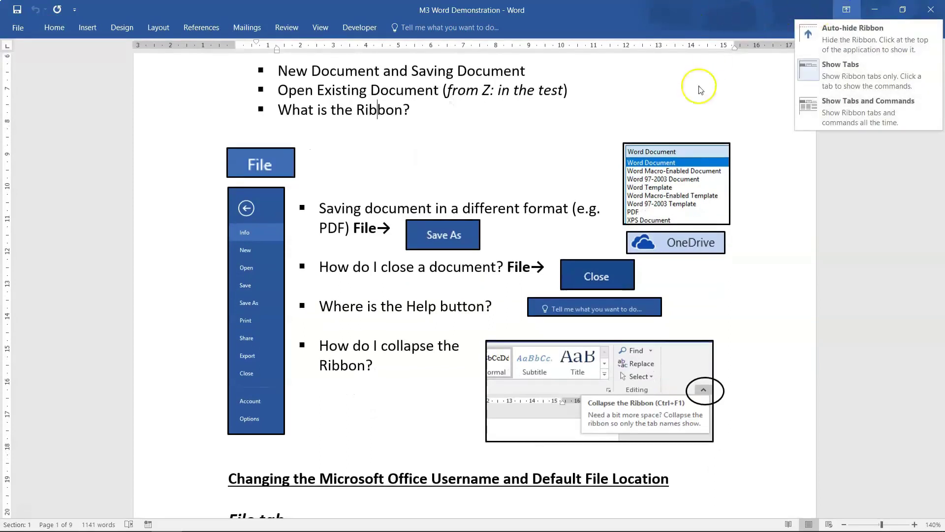
click(827, 114)
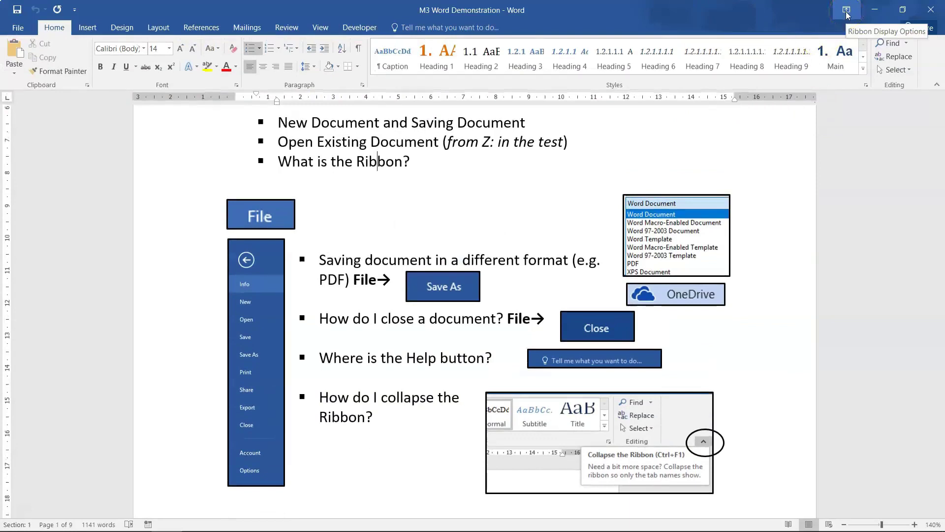
click(863, 236)
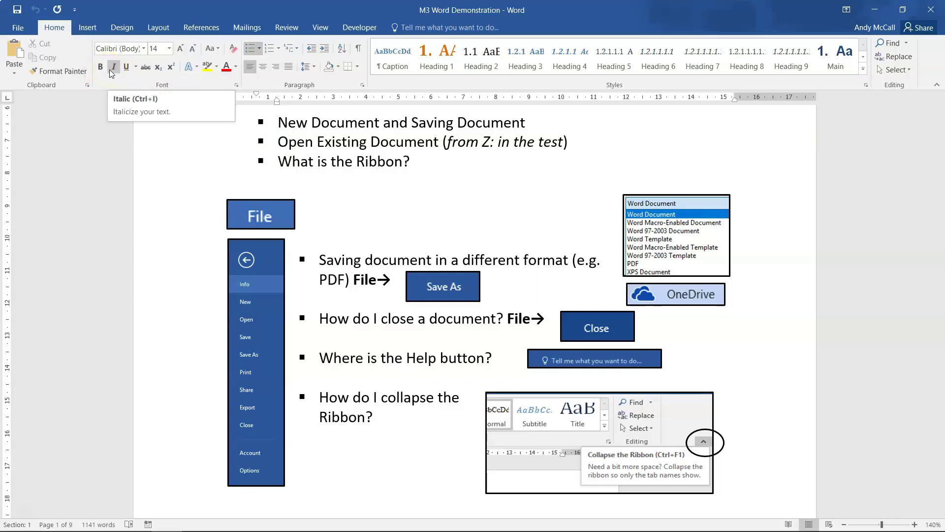
click(123, 70)
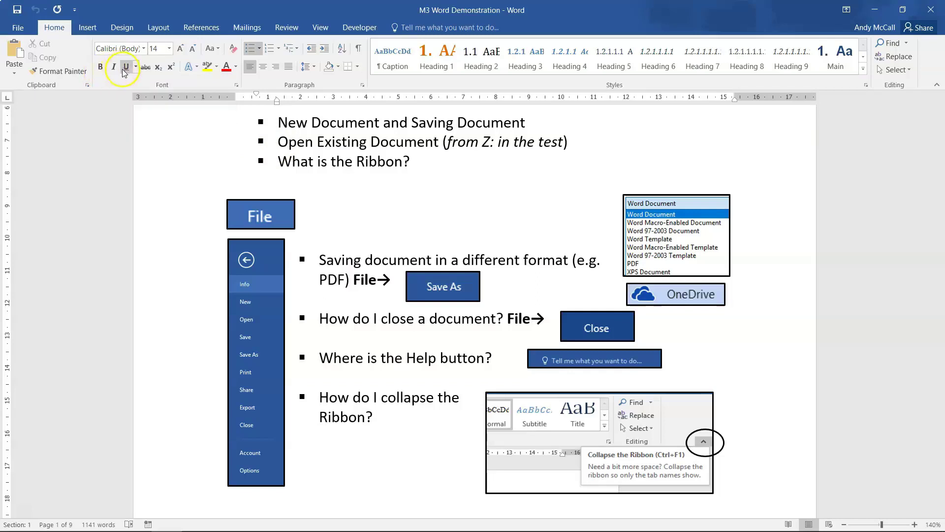
click(330, 72)
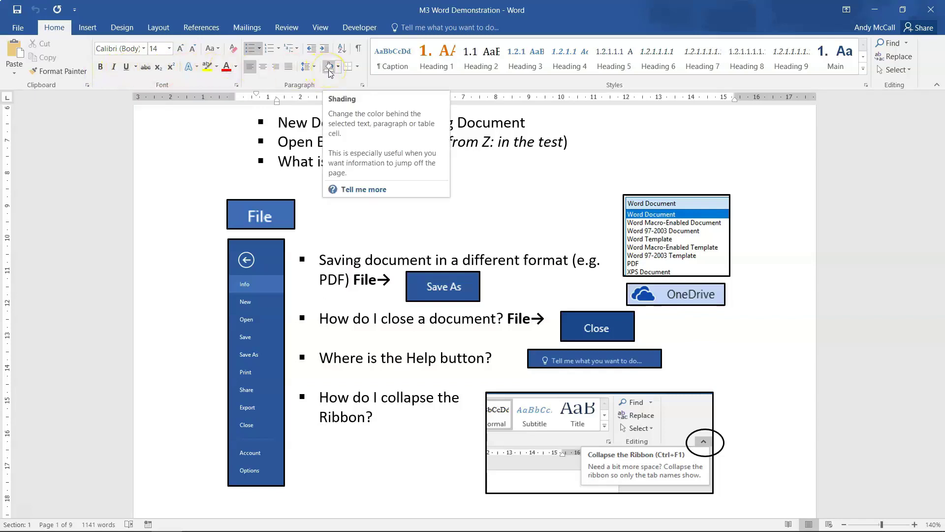
Replace the user name in Word's General options with a different person's full name
scroll(374, 339, down, 3)
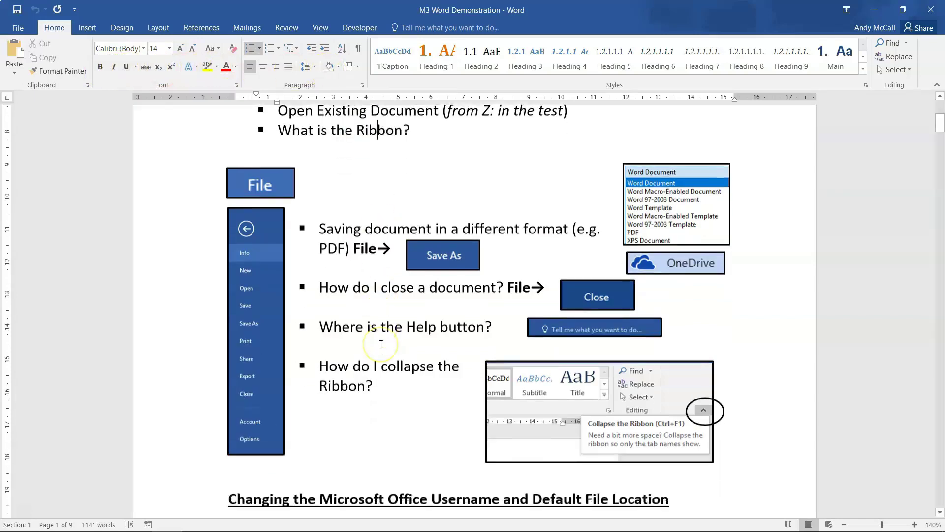
scroll(381, 344, down, 10)
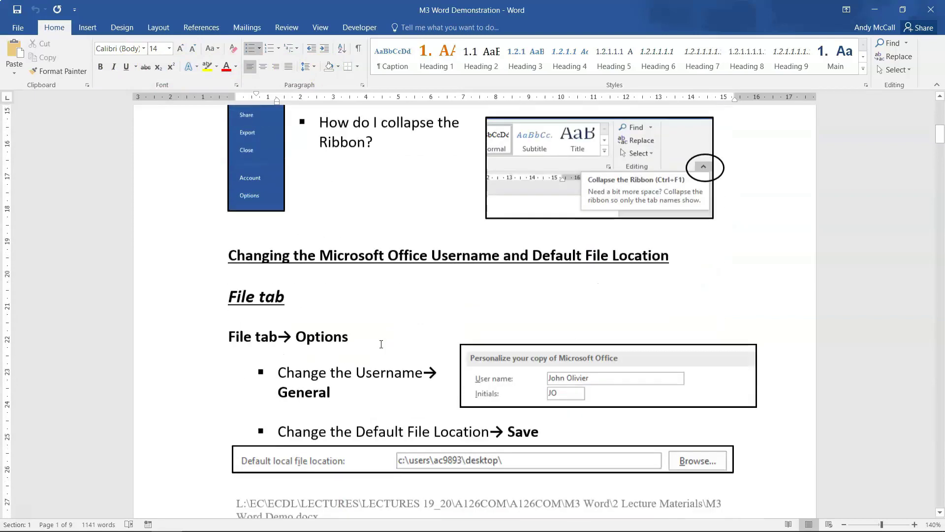
scroll(381, 344, down, 1)
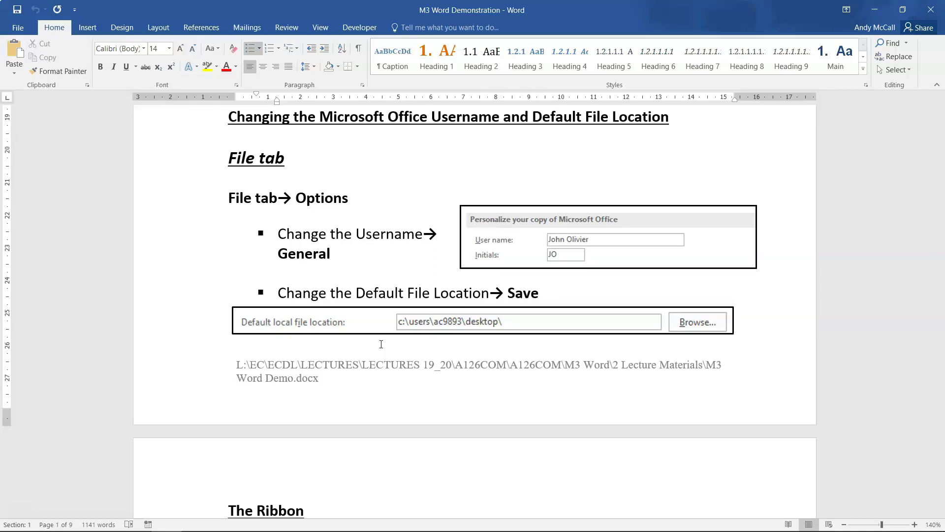
click(17, 29)
click(29, 279)
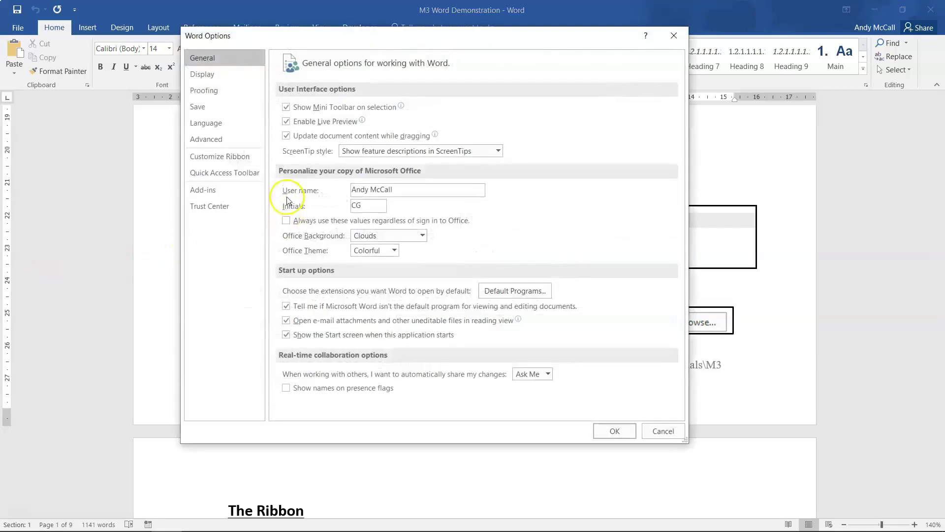
click(205, 58)
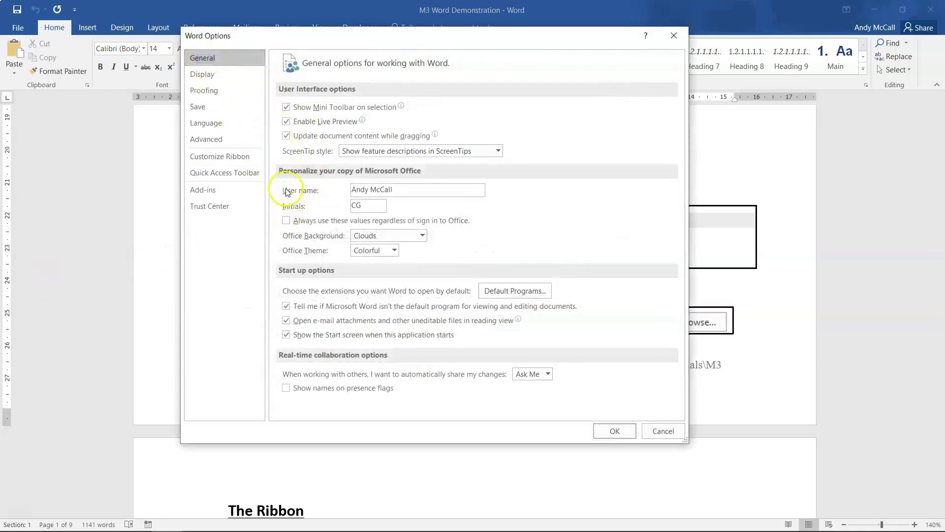
drag(412, 192, 350, 190)
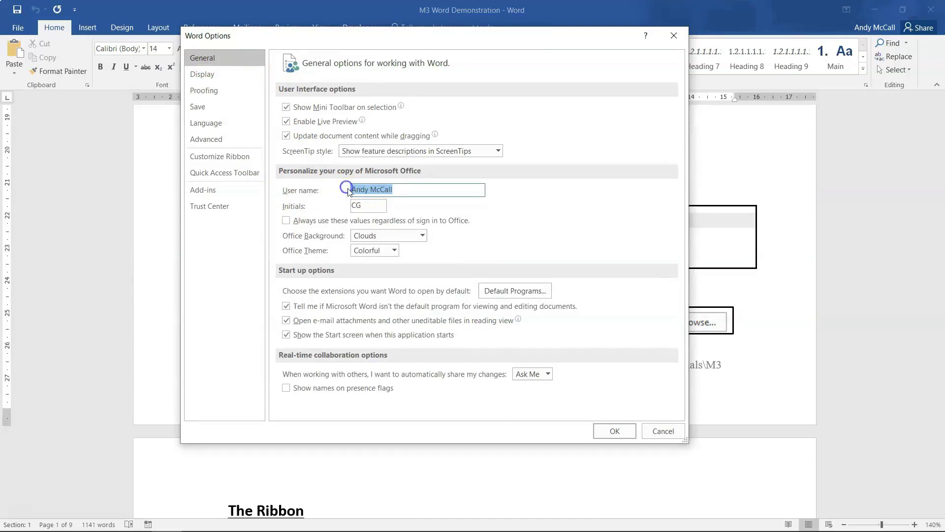
text(Joe Bloggs)
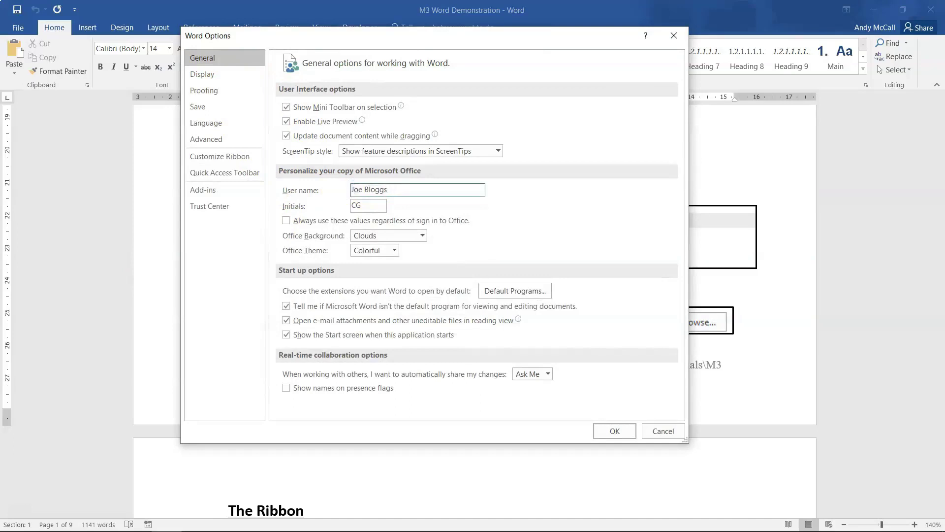
Examine the default local file location in the Save options and the user name in the General options
click(207, 108)
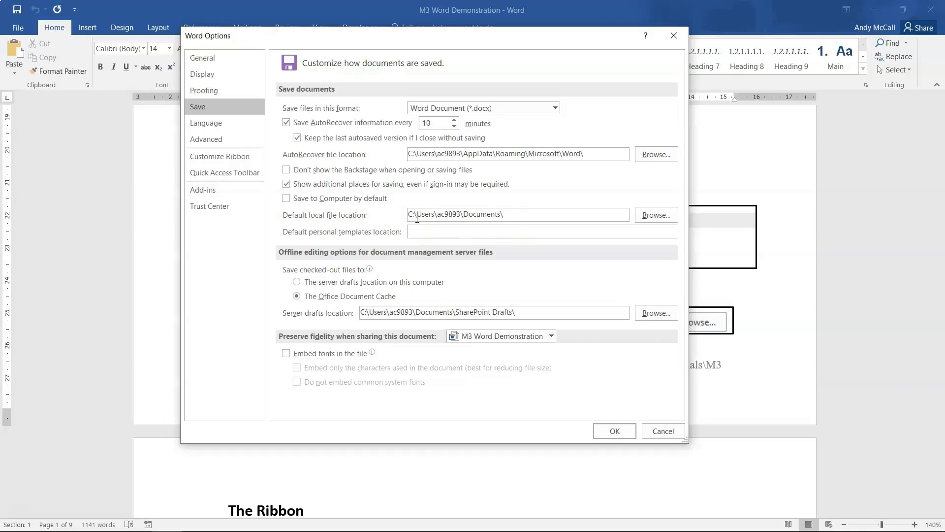
drag(507, 214, 423, 206)
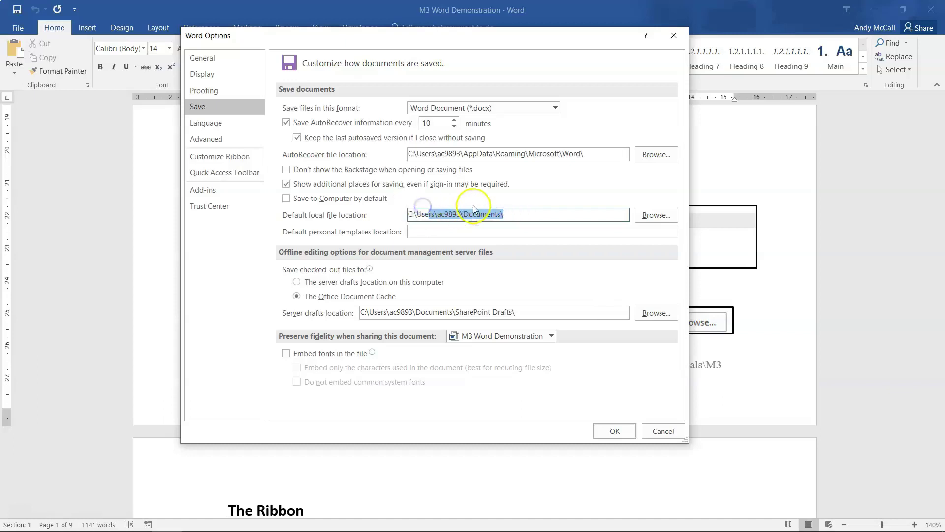
click(517, 214)
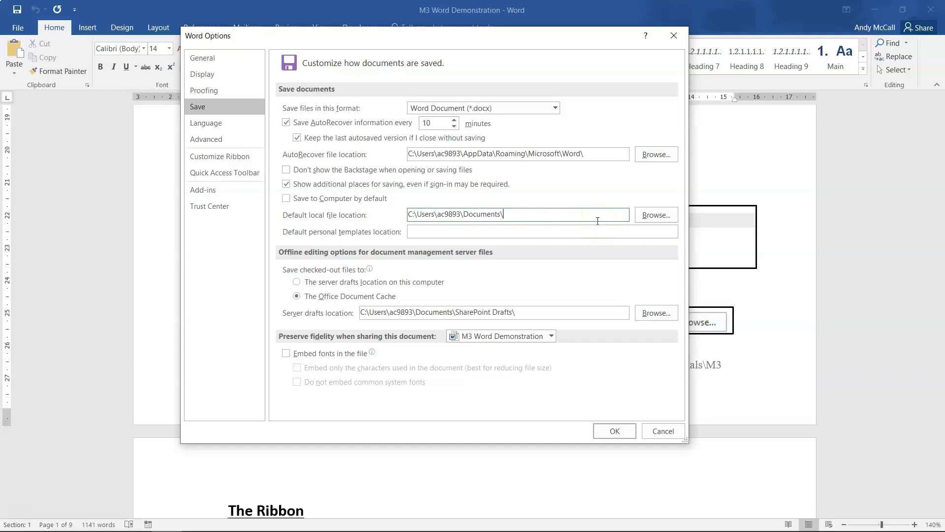
click(647, 215)
click(207, 58)
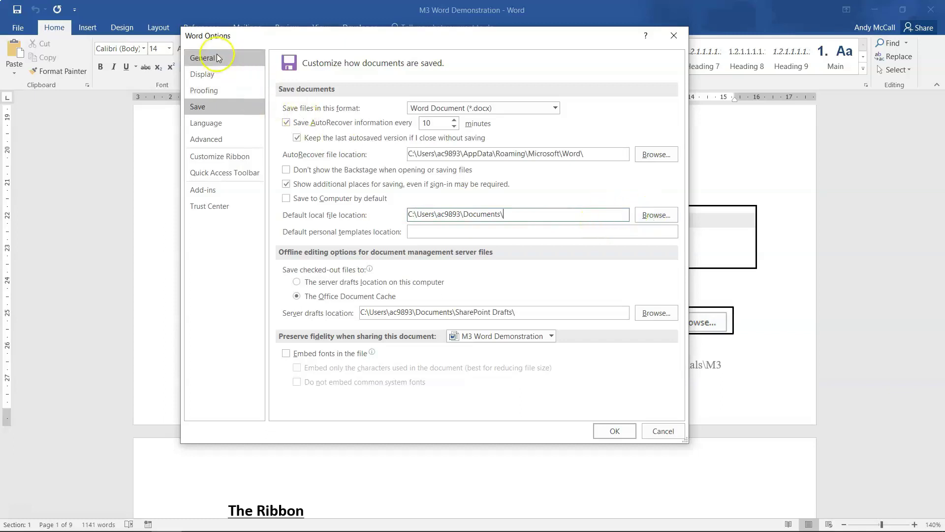
drag(392, 188, 343, 188)
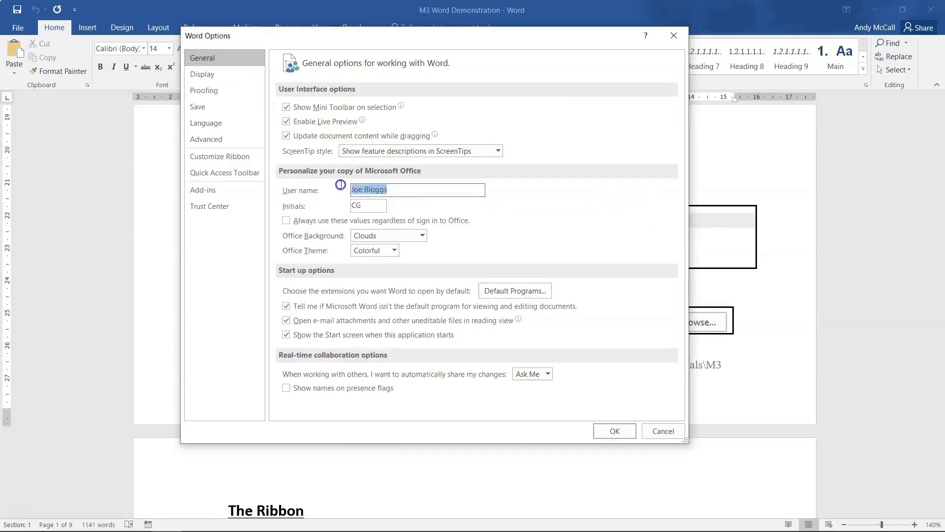
click(361, 188)
click(197, 107)
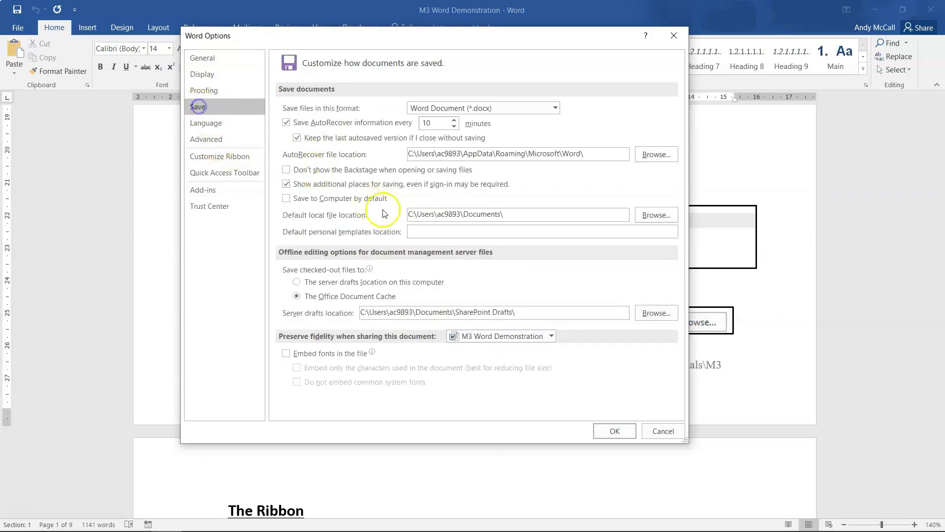
drag(409, 215, 501, 214)
click(501, 214)
double_click(510, 214)
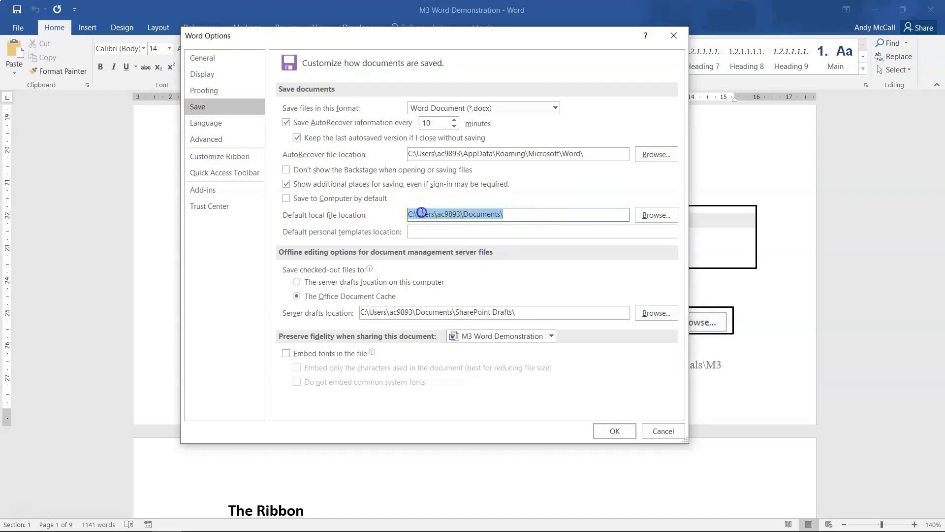
click(413, 216)
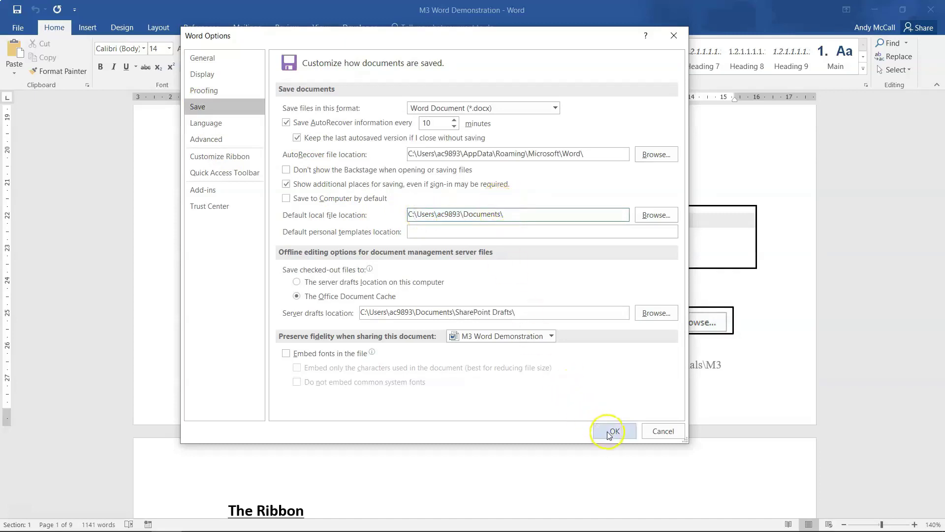
Enter the original full name as the user name in the General options and confirm the Word options
click(203, 57)
drag(401, 190, 179, 186)
text(Andy McCall)
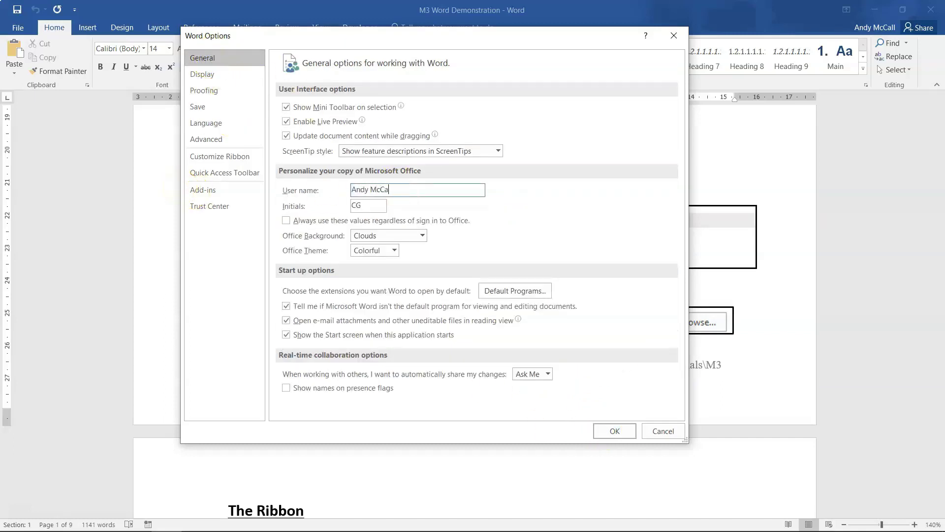
click(597, 437)
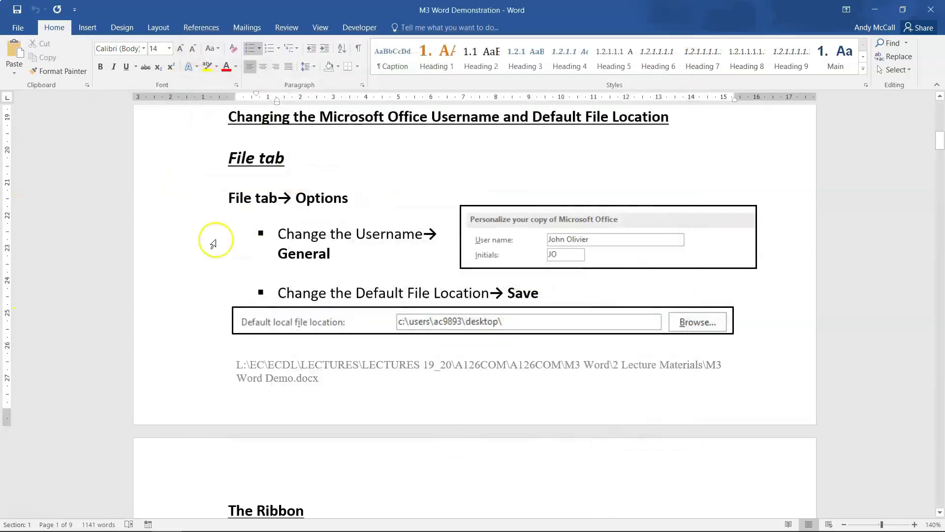
Reopen the Word options and display the Save settings
click(18, 27)
click(24, 270)
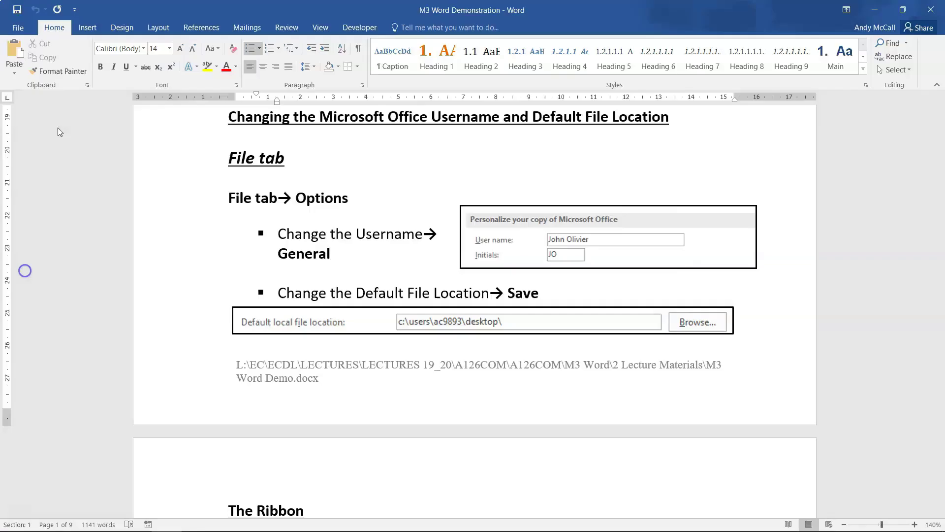
click(202, 113)
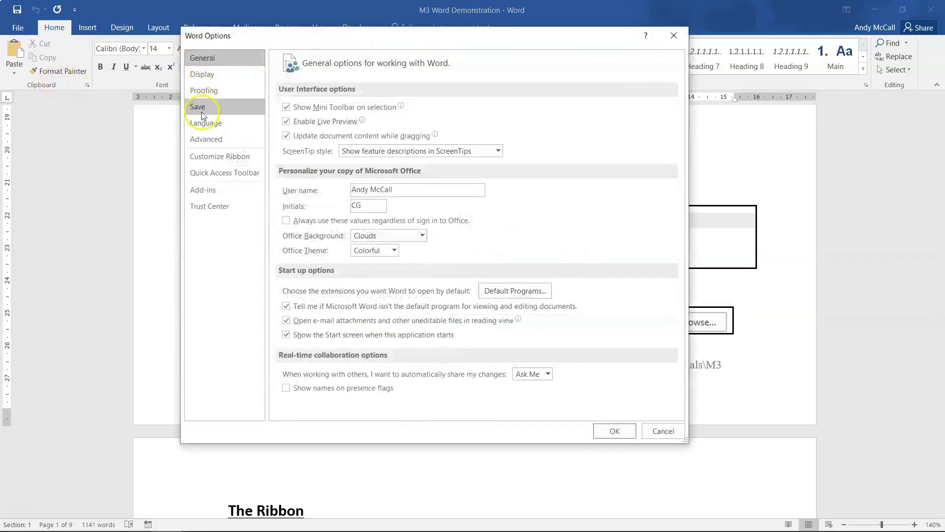